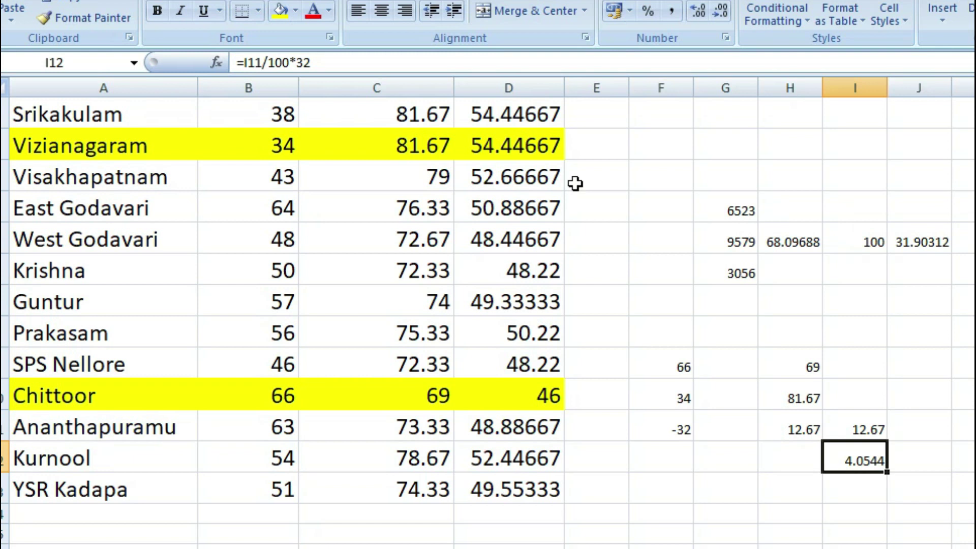
Review the district names in column A from Srikakulam to YSR Kadapa.
click(400, 544)
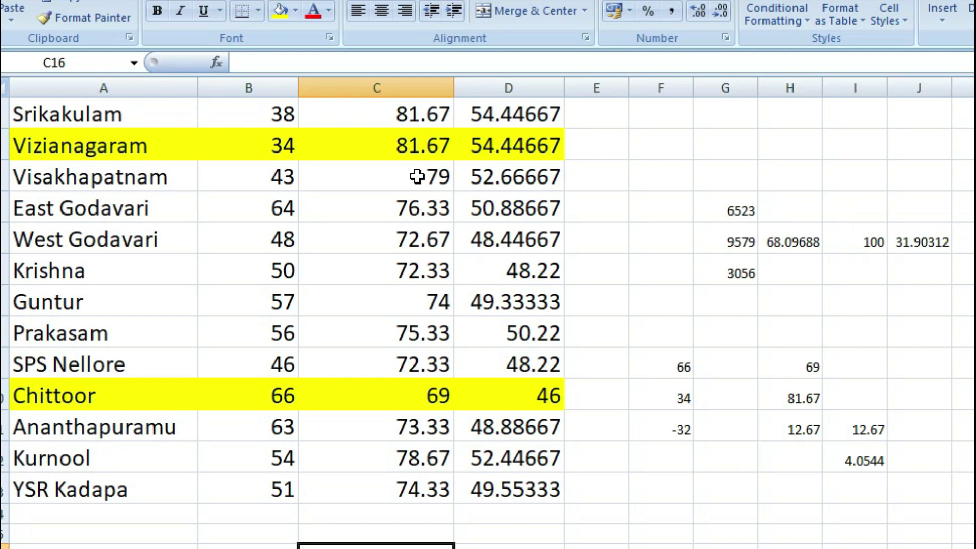
drag(149, 111, 111, 487)
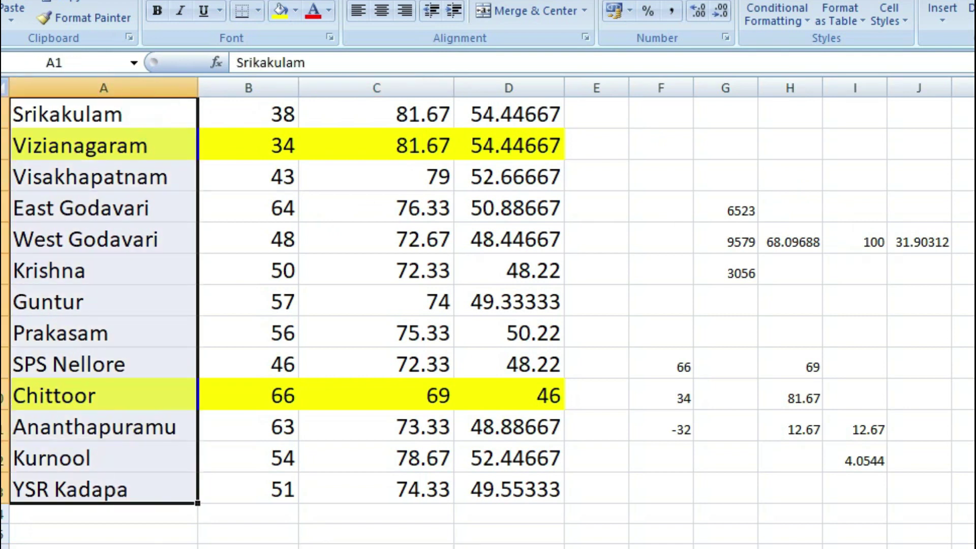
click(249, 544)
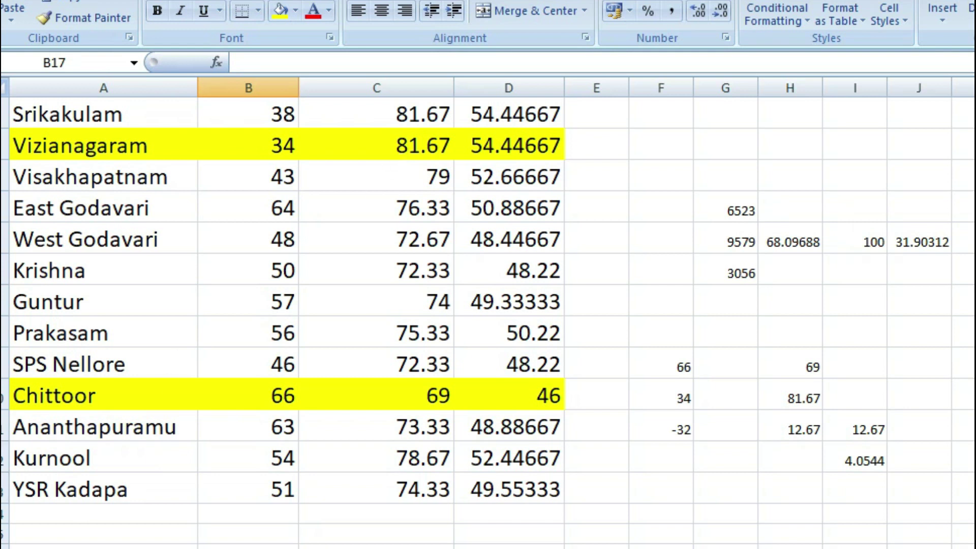
Examine the Chittoor row's values in columns B and C and its percentage formula in column D.
click(217, 399)
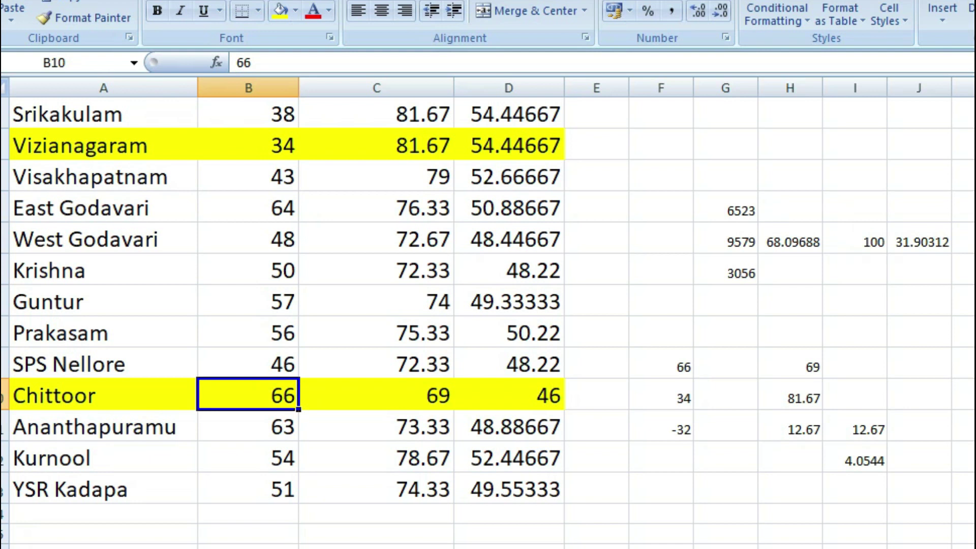
click(376, 395)
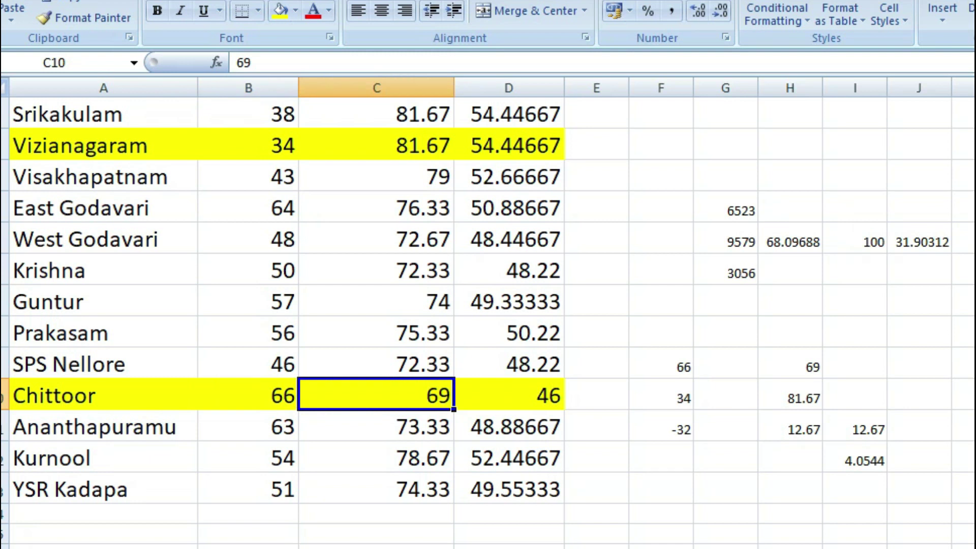
click(248, 395)
click(376, 395)
click(508, 396)
click(376, 396)
click(508, 396)
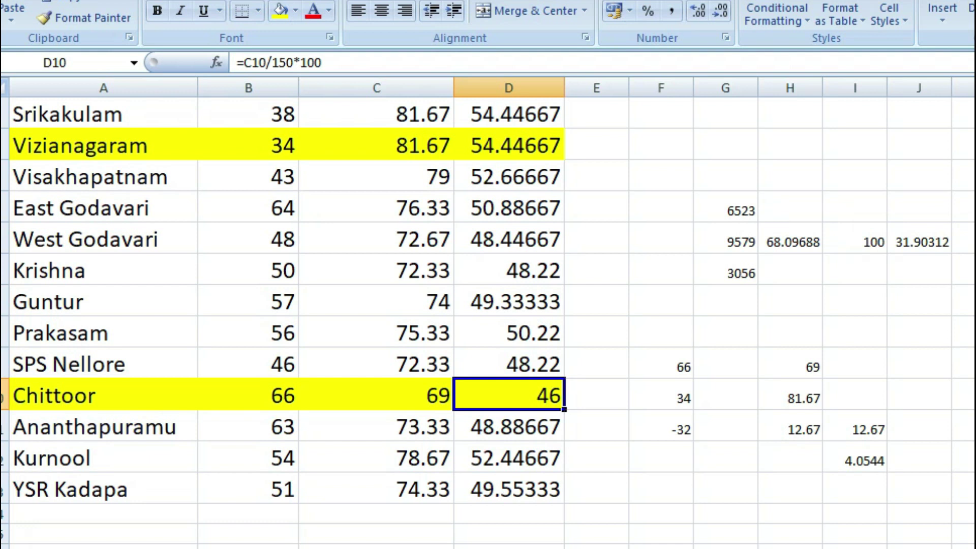
Compare Chittoor's figures with the Prakasam percentage and the SPS Nellore values in the rows above.
click(508, 332)
click(508, 365)
click(376, 364)
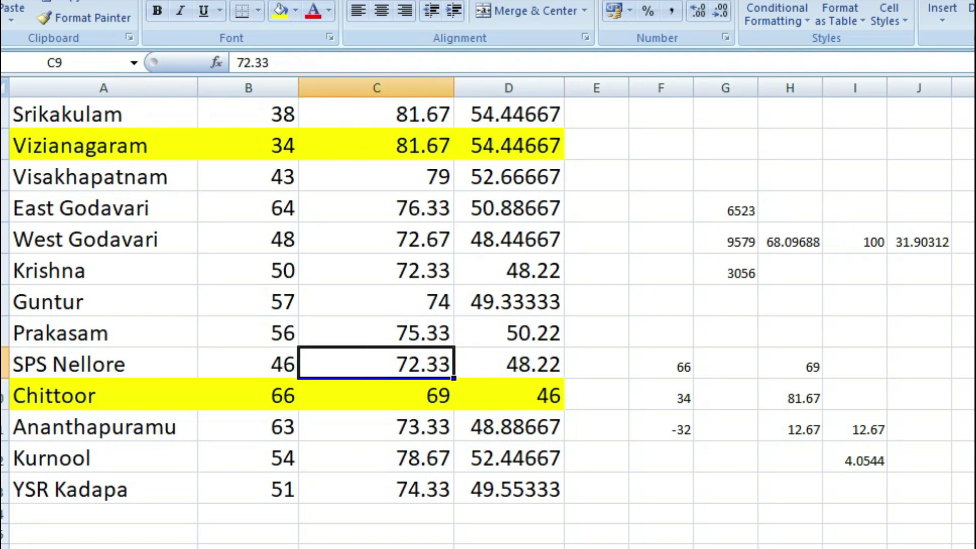
click(248, 364)
click(248, 395)
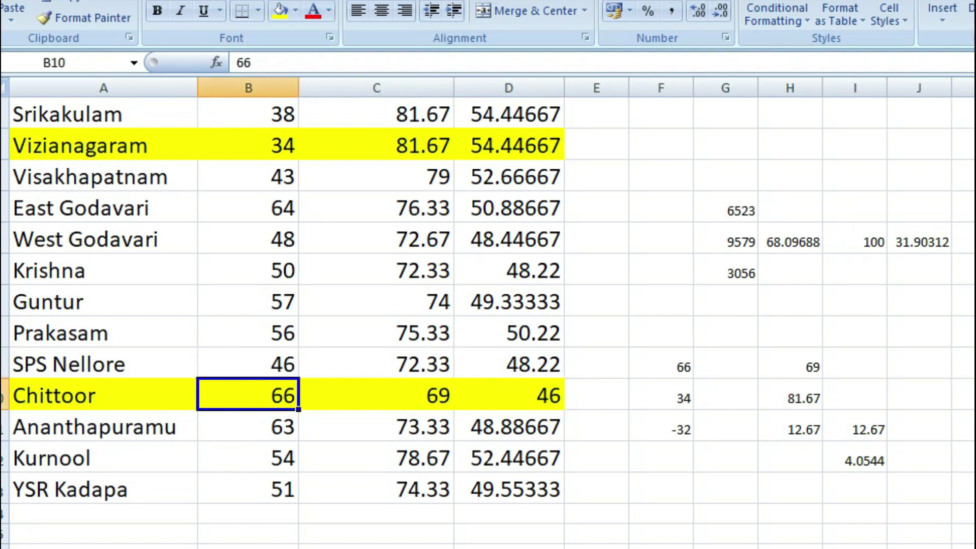
Examine the highlighted Vizianagaram row across columns A to D, including its percentage formula.
key(Up)
key(Up)
key(Up)
key(Up)
key(Up)
key(Up)
key(Up)
key(Up)
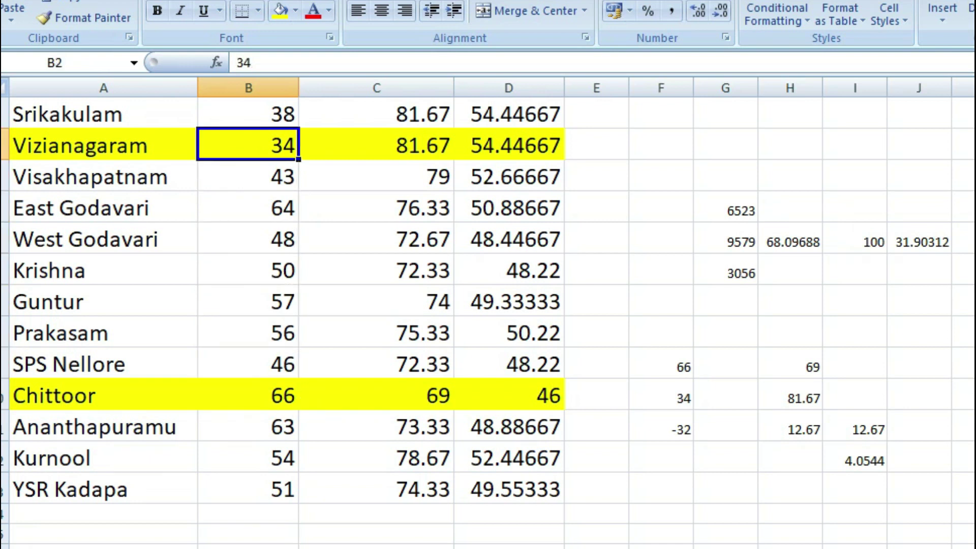
click(104, 145)
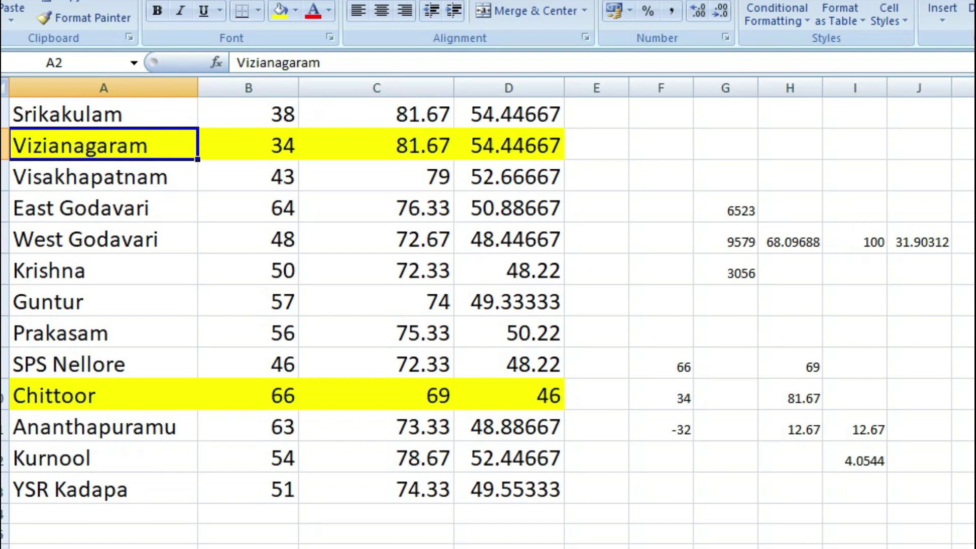
key(Right)
key(Right)
key(Right)
key(Left)
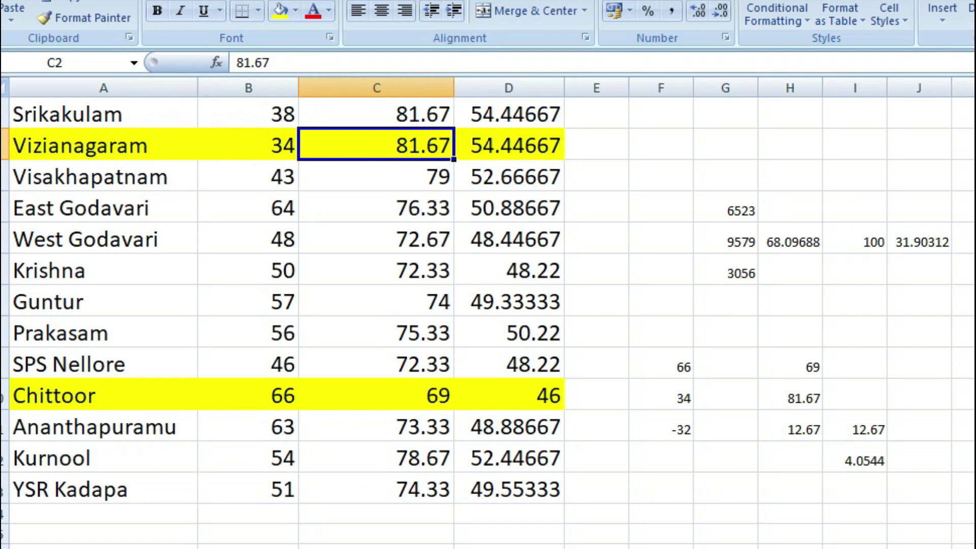
key(Right)
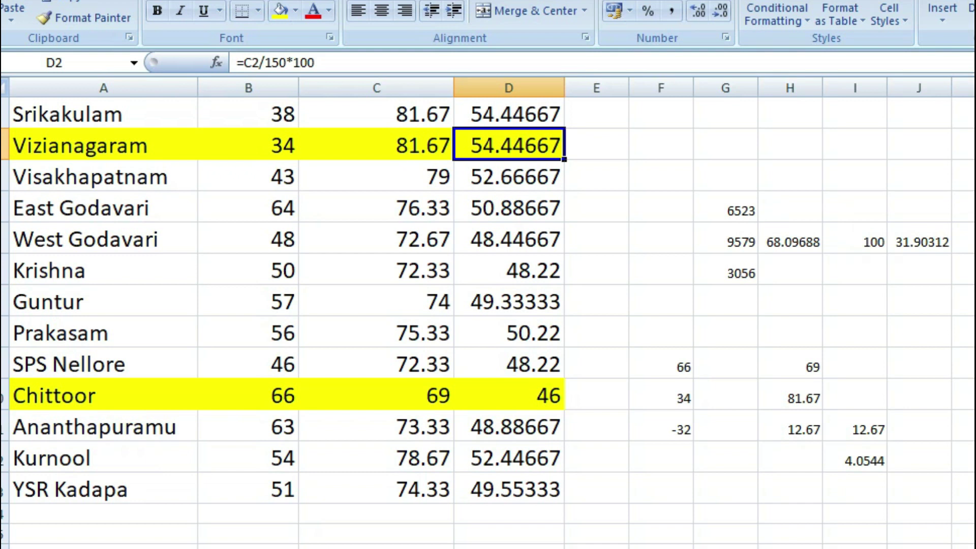
Compare the column D percentages from Vizianagaram down to Chittoor and the adjacent SPS Nellore row.
key(Down)
key(Down)
key(Down)
key(Down)
key(Down)
key(Down)
key(Down)
key(Down)
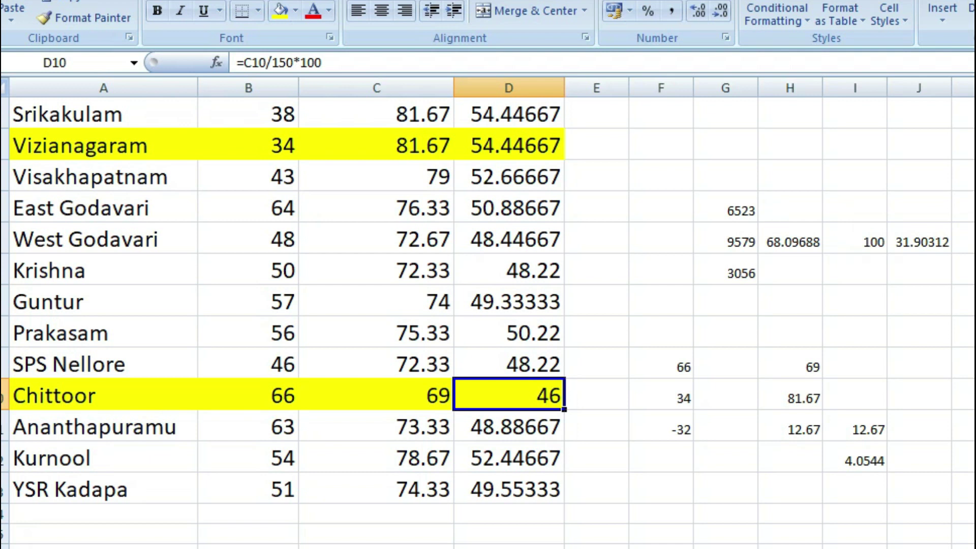
key(Up)
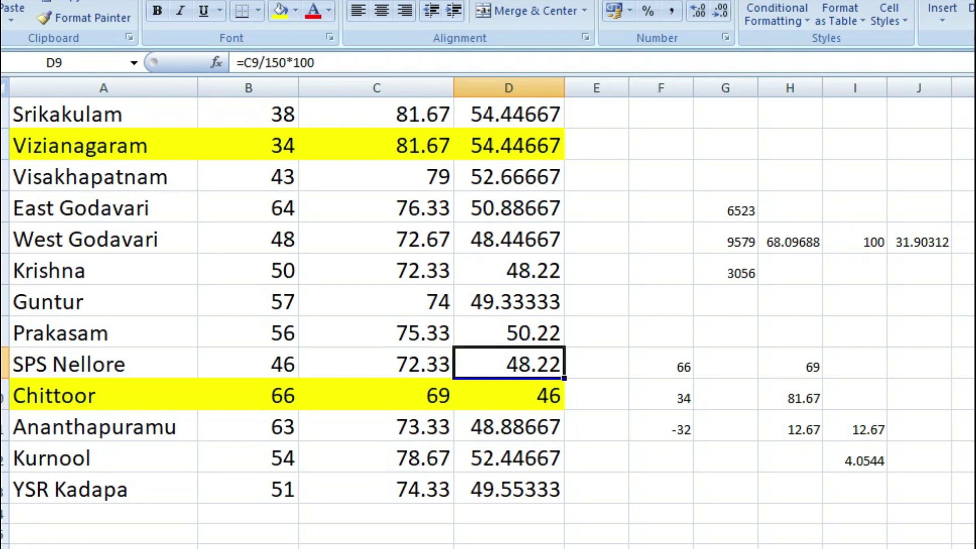
Examine the column B figures of the two highlighted districts copied into F9 and F10.
click(647, 374)
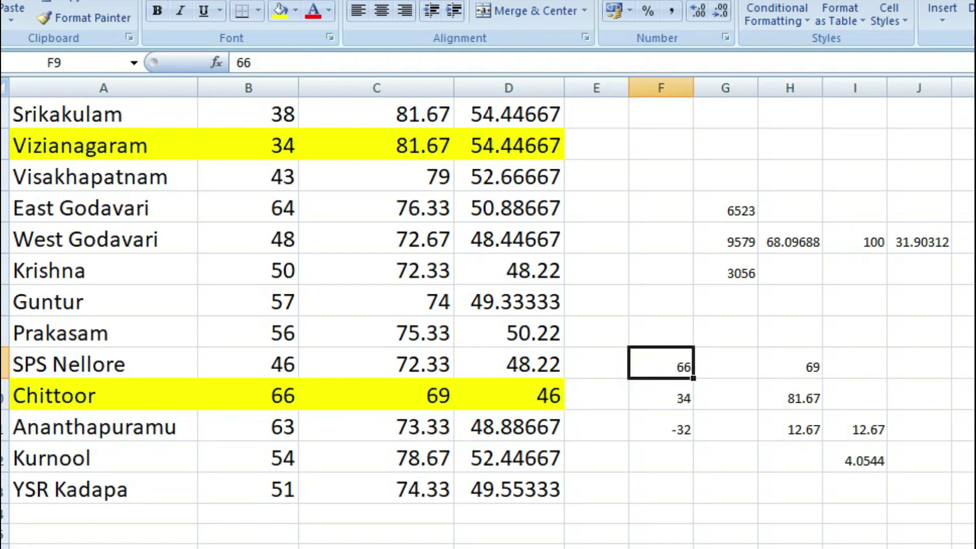
click(660, 394)
click(660, 367)
click(660, 394)
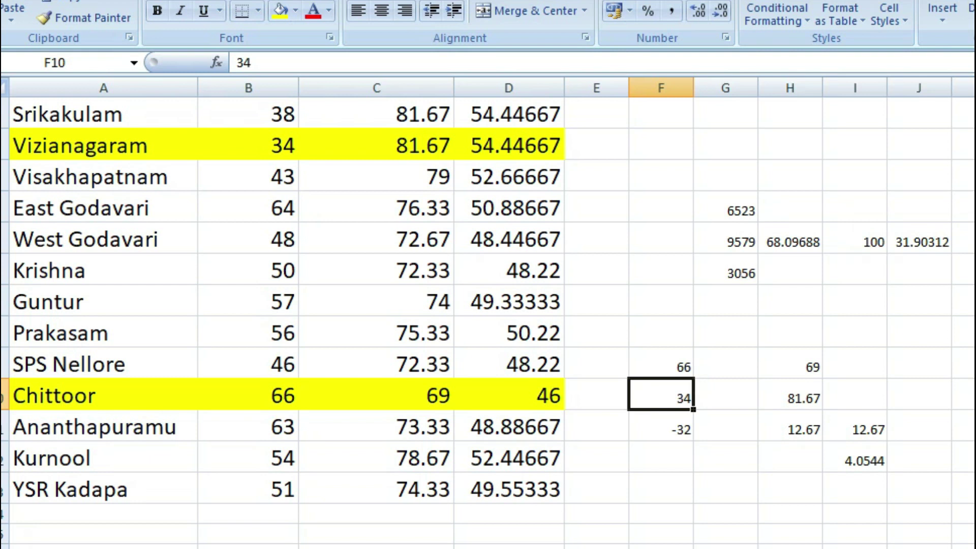
Examine the two highlighted districts' column C figures in H9 and H10 and their difference in H11.
key(Right)
key(Right)
key(Down)
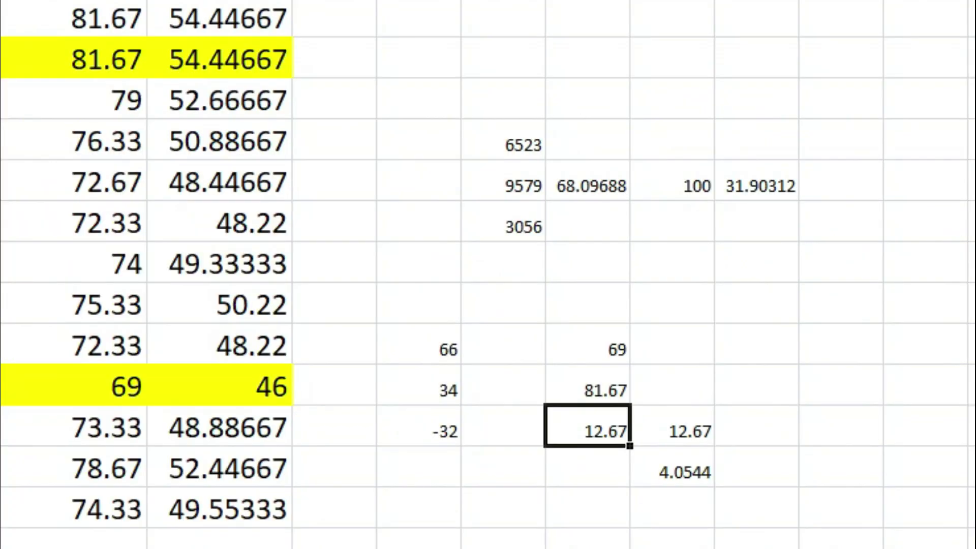
click(587, 385)
click(586, 425)
click(587, 384)
click(587, 344)
click(587, 426)
Compare the two upper figures of the side calculation in G4 and G5.
click(496, 135)
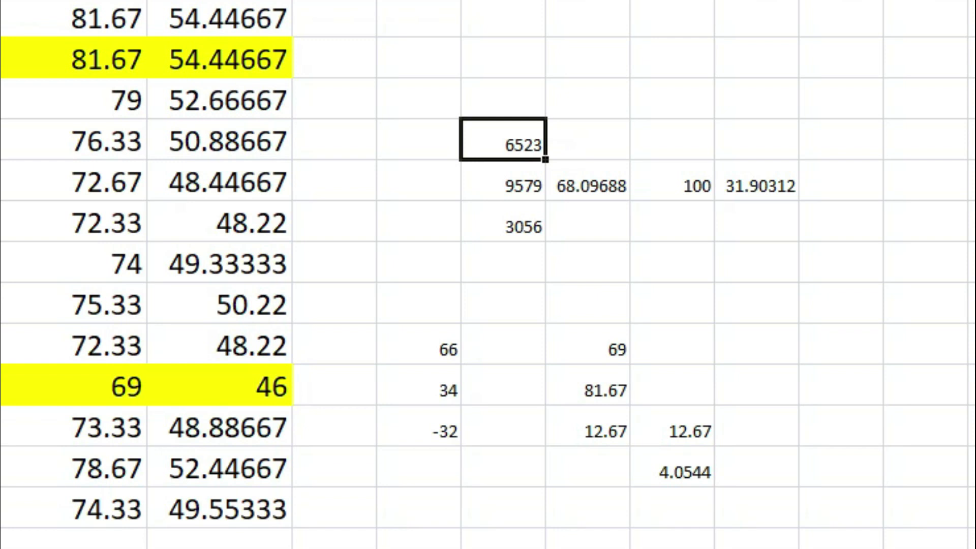
click(503, 180)
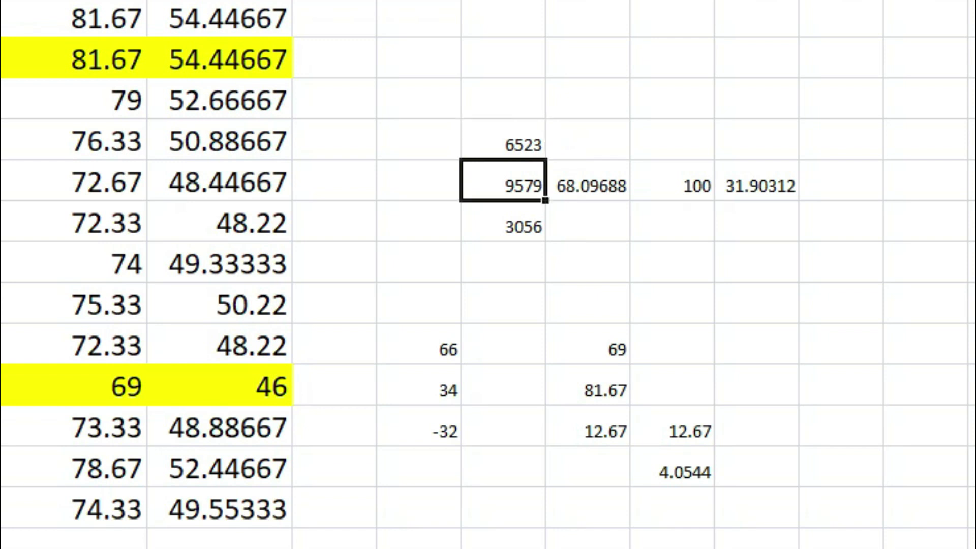
click(503, 139)
click(503, 180)
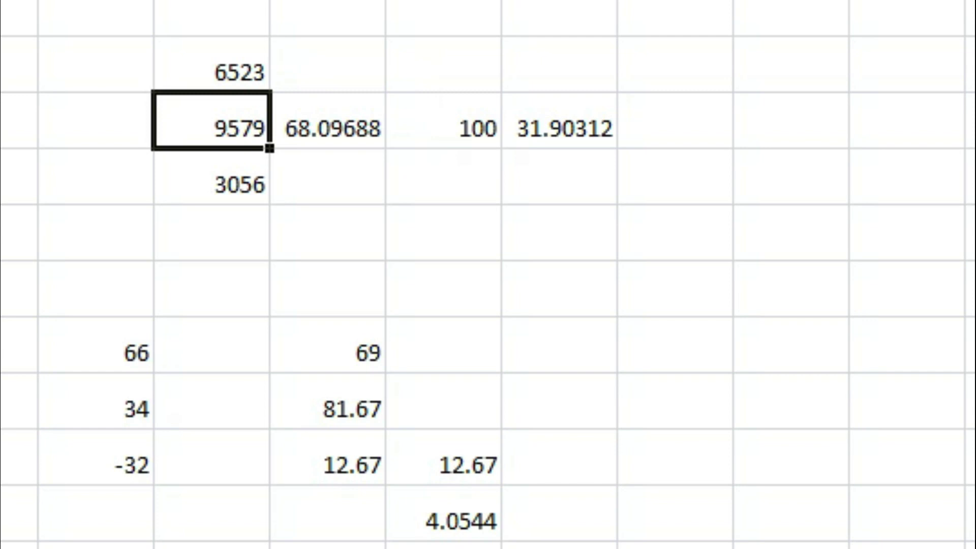
Review the column C difference in H11 and I11 and the 32 percent calculation beneath it in I12.
click(355, 460)
click(453, 451)
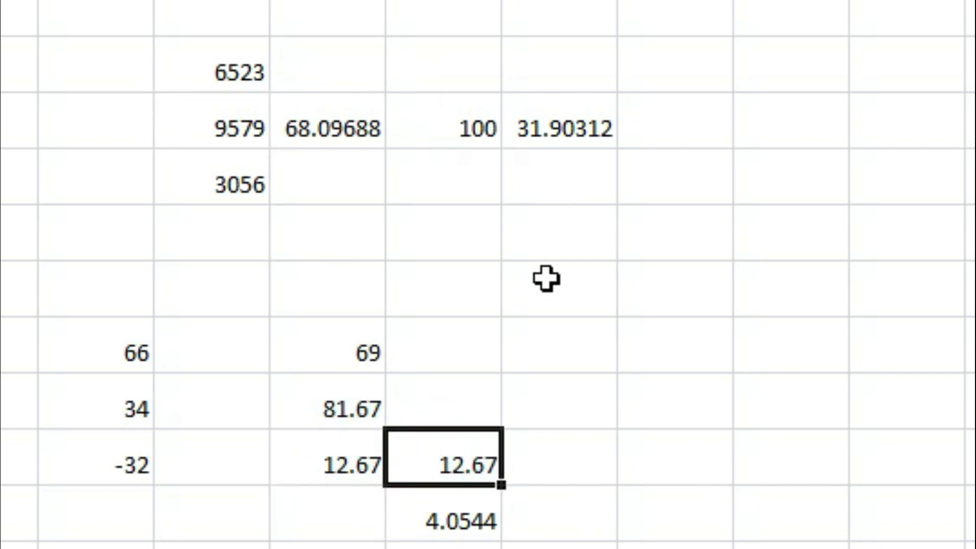
click(455, 526)
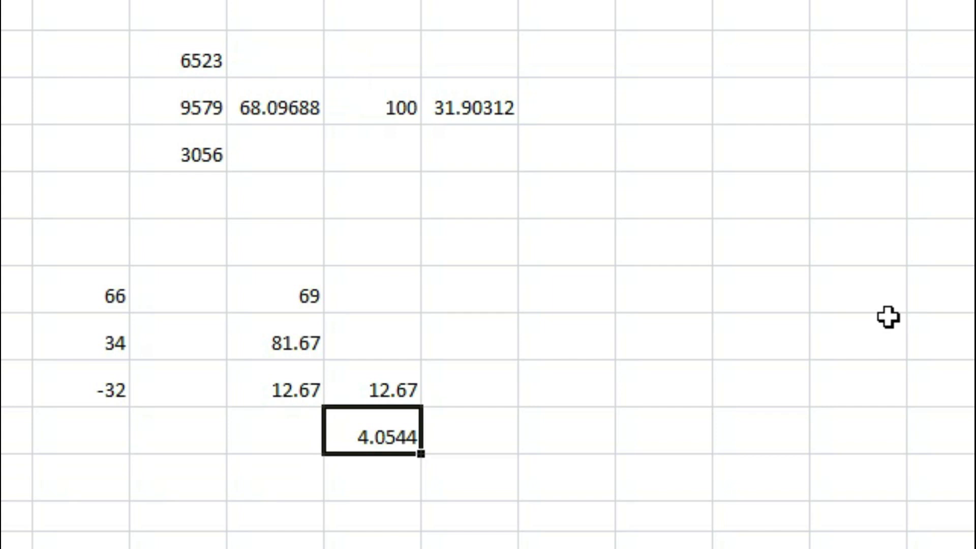
Review the column B values of all districts from Srikakulam to YSR Kadapa.
scroll(888, 317, down, 1)
click(98, 423)
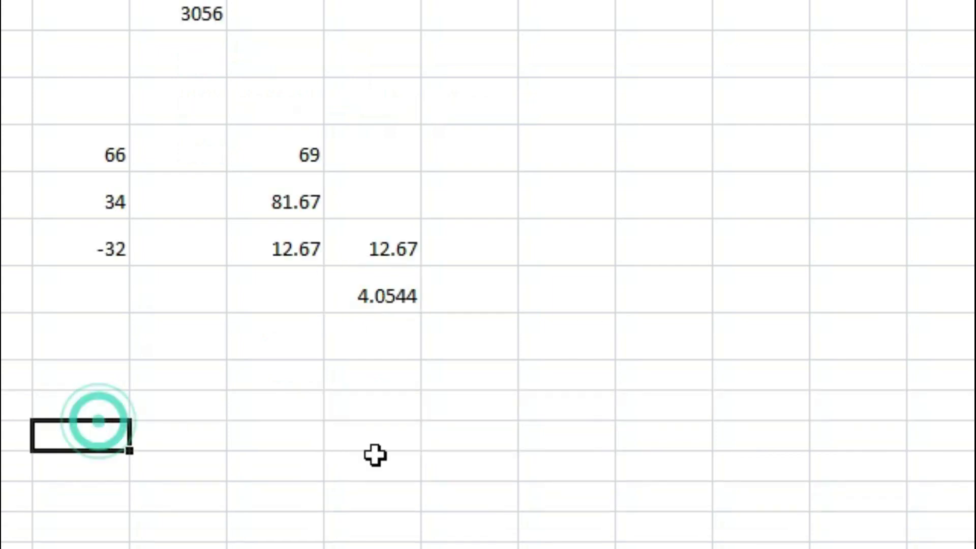
scroll(496, 418, up, 1)
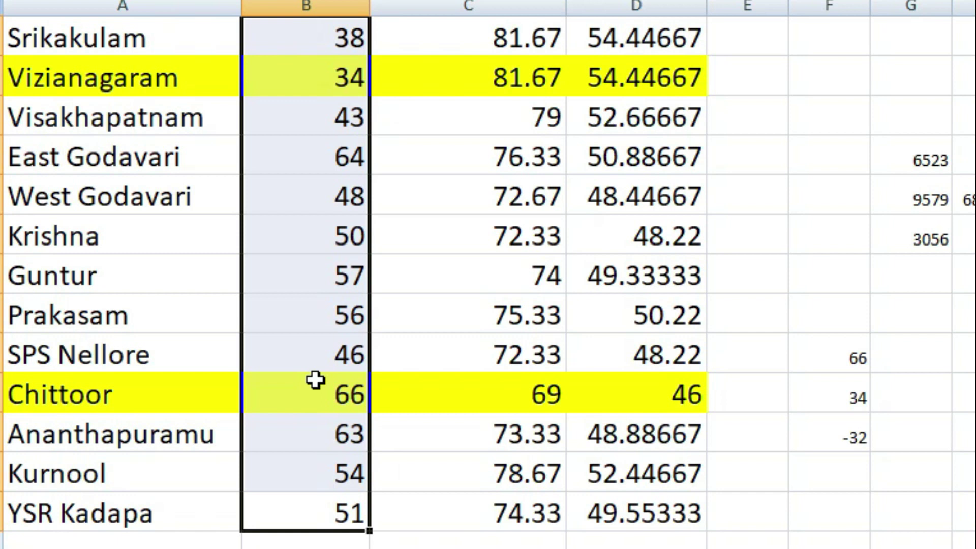
click(828, 541)
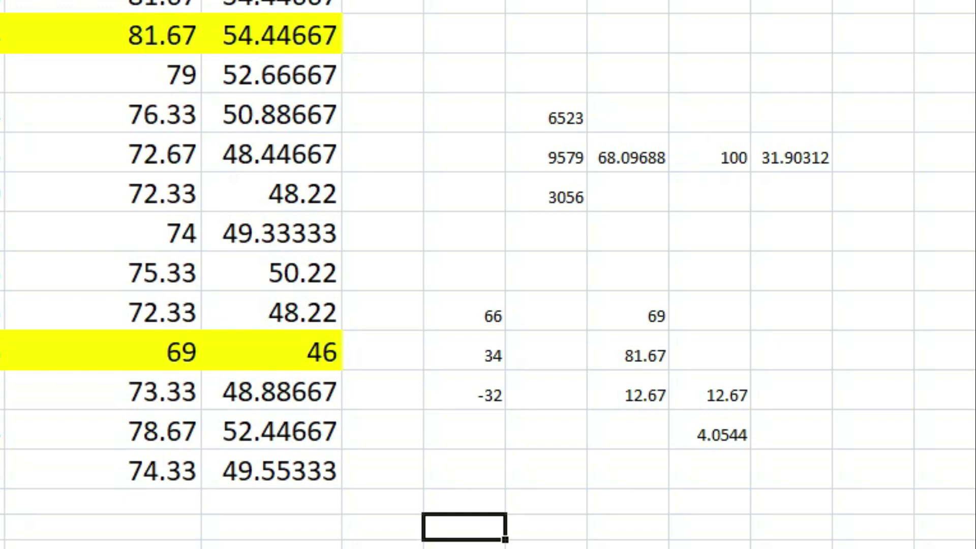
drag(2, 470, 3, 33)
click(114, 542)
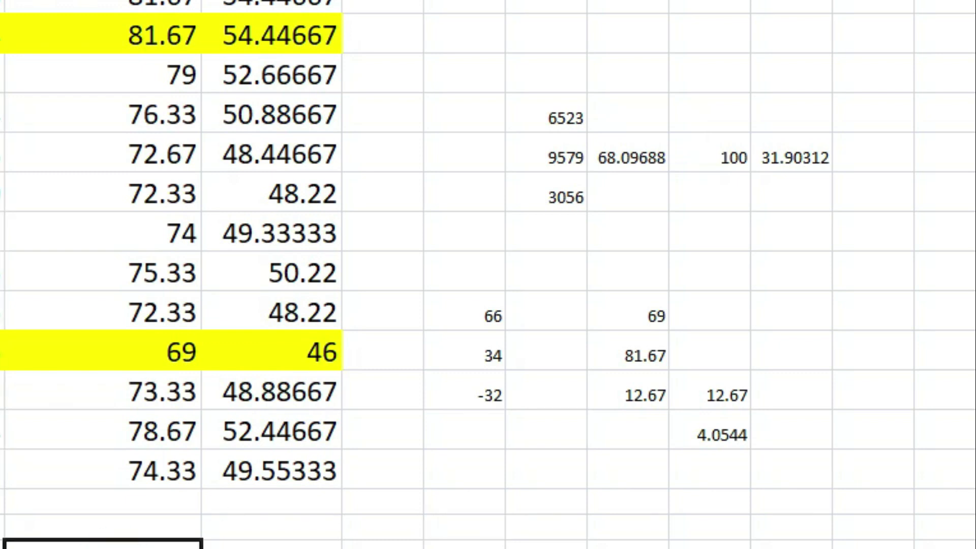